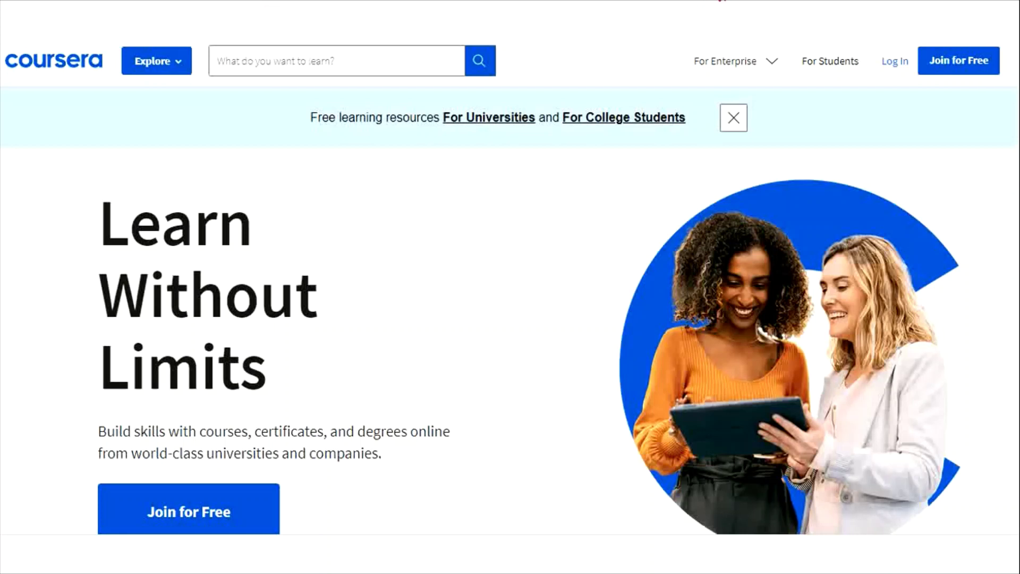
Sign in to Coursera and land on the Welcome! page showing the Software Developer / Engineer role
mouse_move(909, 52)
mouse_down()
mouse_move(868, 66)
mouse_move(911, 53)
mouse_move(897, 45)
mouse_up()
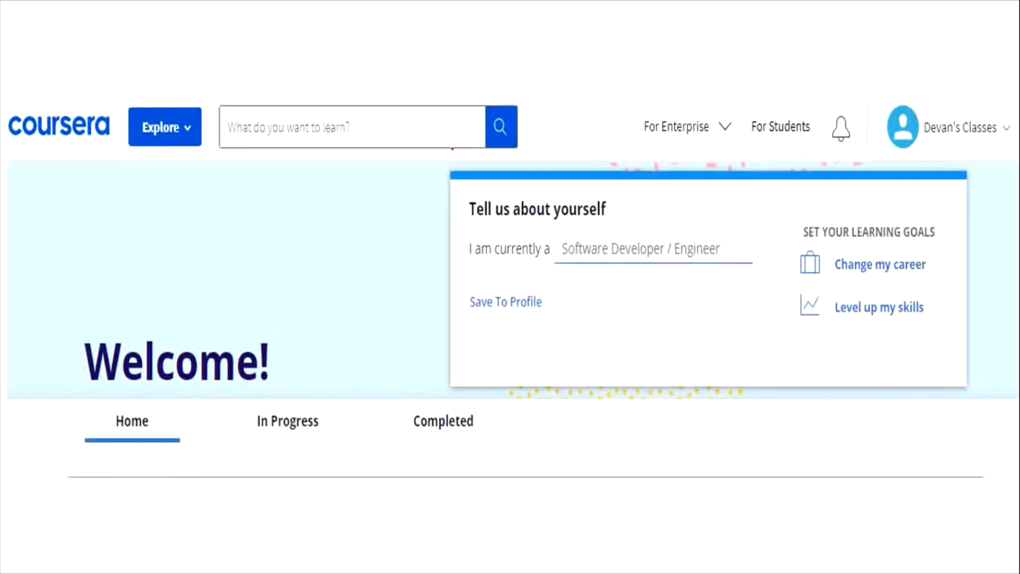
Search Coursera for 'Google'
drag(262, 131, 285, 121)
mouse_move(304, 66)
mouse_down()
mouse_move(304, 96)
mouse_move(335, 83)
mouse_move(329, 110)
mouse_up()
drag(348, 59, 342, 88)
drag(345, 84, 354, 83)
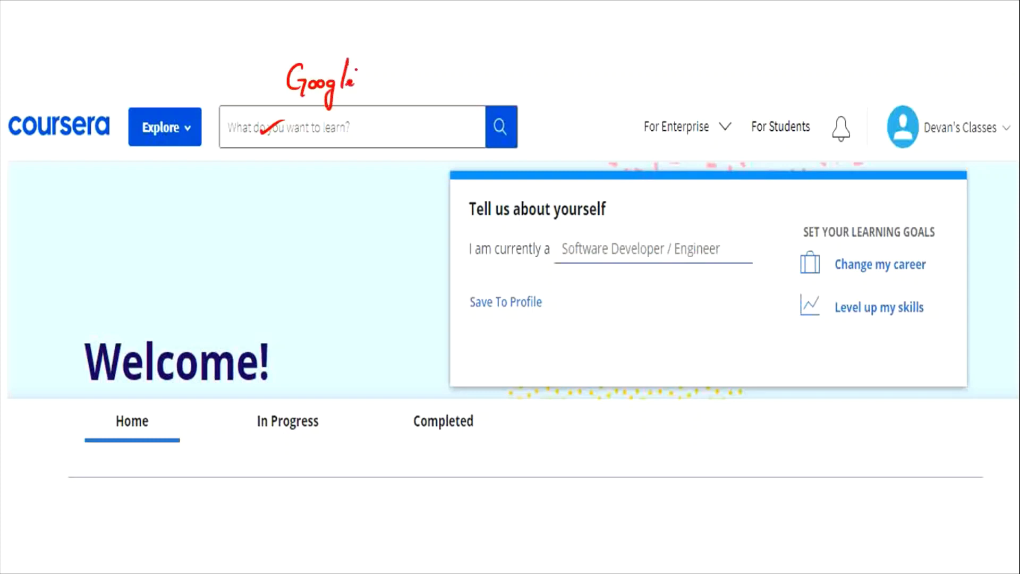
drag(495, 94, 530, 78)
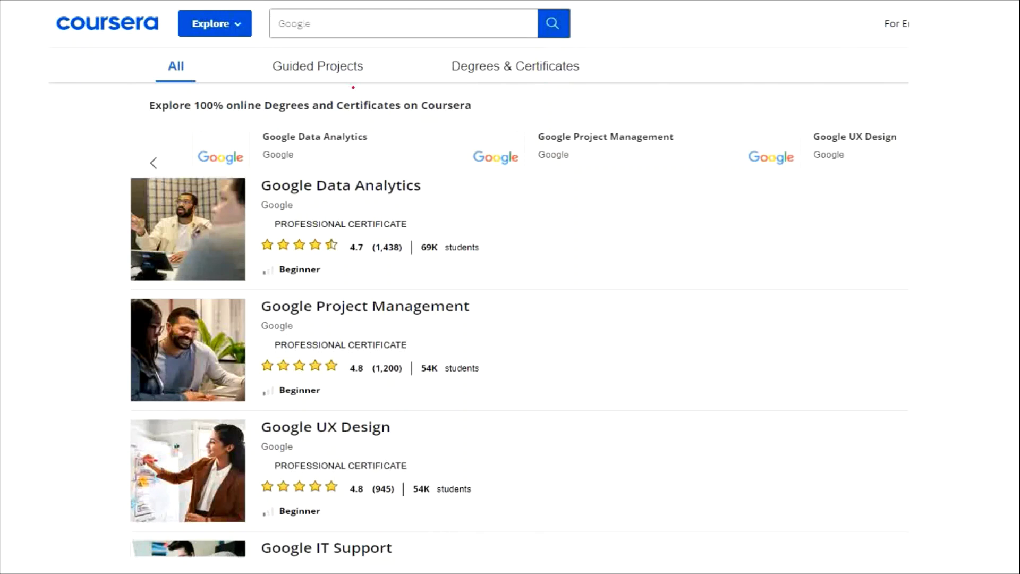
Open the Google Project Management: Professional Certificate course page from the Google results
drag(284, 128, 305, 117)
drag(557, 118, 581, 112)
drag(821, 123, 844, 114)
drag(429, 197, 456, 187)
drag(439, 335, 466, 325)
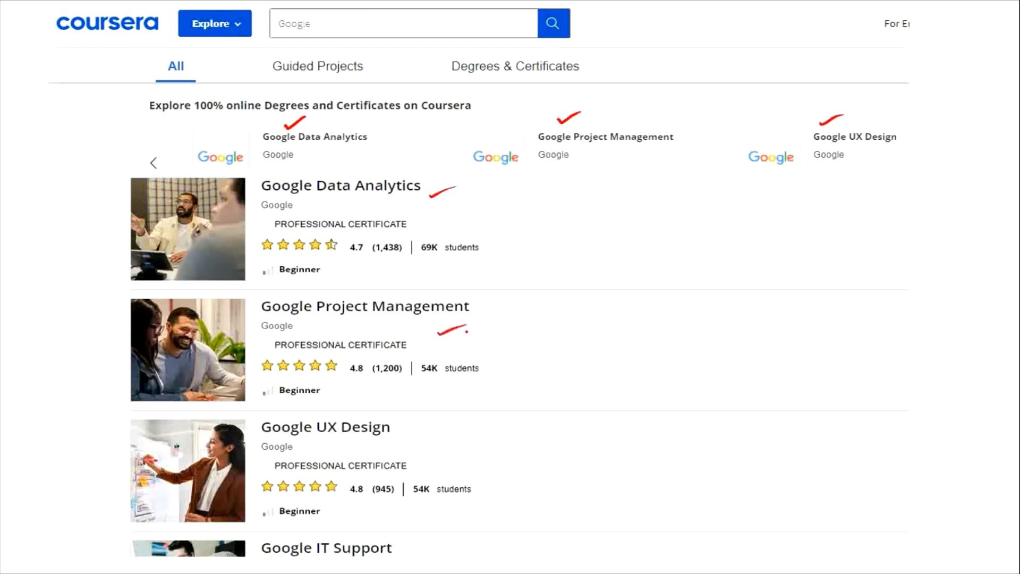
drag(393, 442, 429, 426)
drag(399, 549, 432, 541)
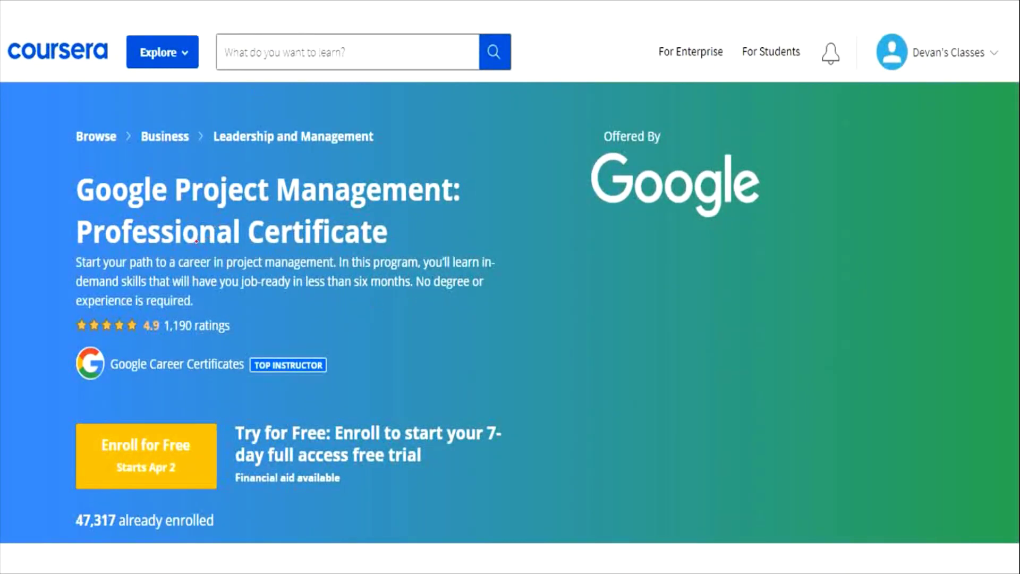
drag(80, 174, 80, 206)
mouse_move(380, 221)
mouse_down()
mouse_move(395, 242)
mouse_move(377, 246)
mouse_up()
mouse_move(163, 315)
mouse_down()
mouse_move(141, 319)
mouse_move(166, 314)
mouse_up()
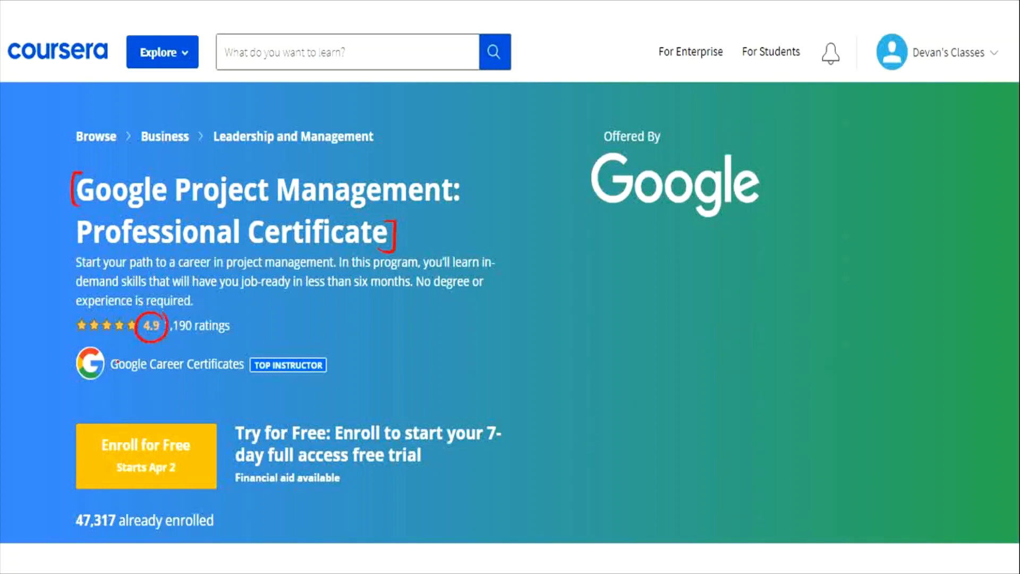
drag(107, 379, 130, 367)
mouse_move(587, 128)
mouse_down()
mouse_move(573, 130)
mouse_move(576, 204)
mouse_up()
mouse_move(762, 130)
mouse_down()
mouse_move(774, 195)
mouse_move(760, 215)
mouse_up()
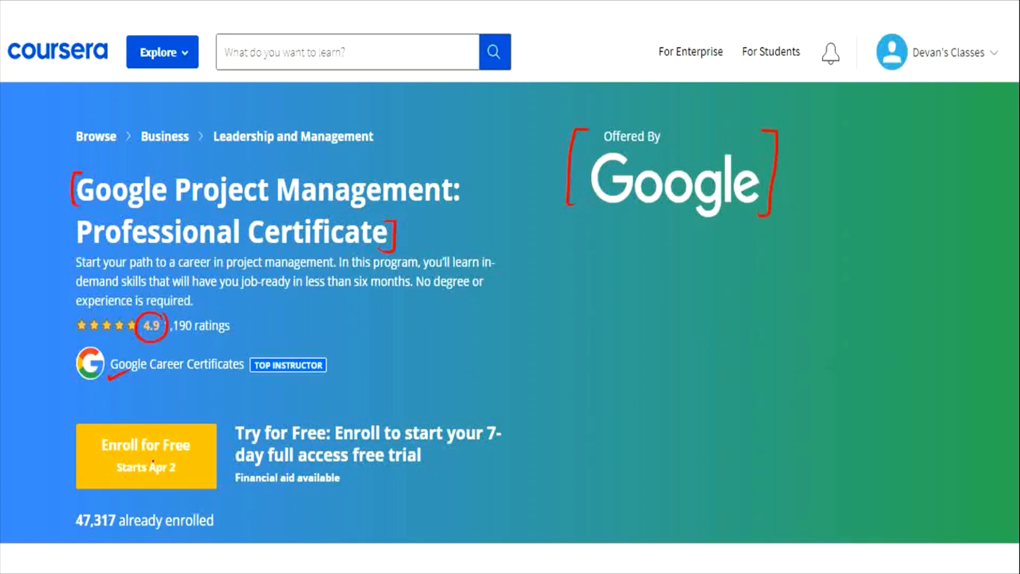
drag(105, 432, 112, 455)
drag(187, 435, 191, 452)
drag(238, 422, 234, 447)
mouse_move(482, 428)
mouse_down()
mouse_move(505, 429)
mouse_move(482, 425)
mouse_up()
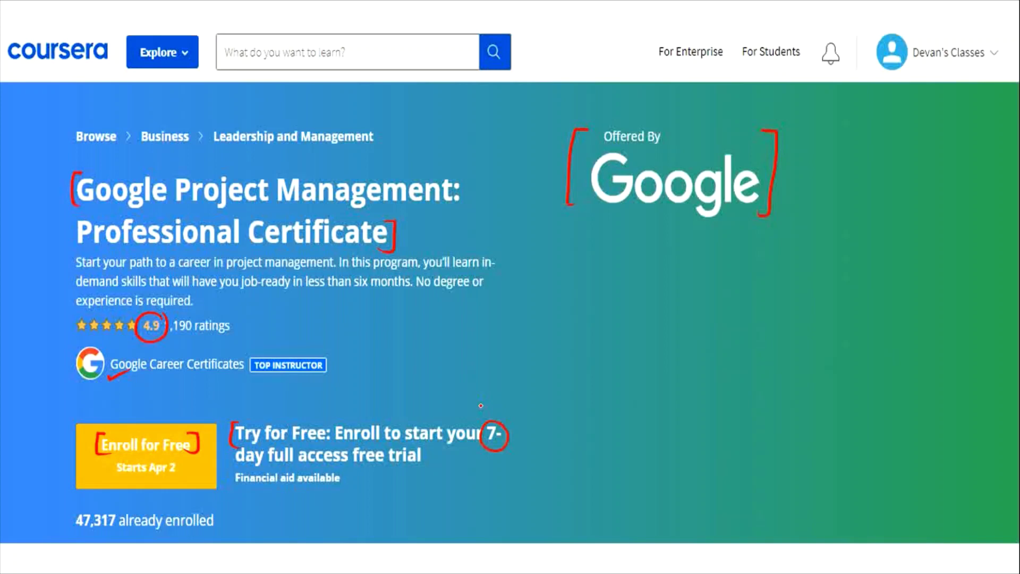
mouse_move(239, 467)
mouse_down()
mouse_move(231, 470)
mouse_move(244, 491)
mouse_up()
mouse_move(336, 469)
mouse_down()
mouse_move(346, 473)
mouse_move(333, 492)
mouse_up()
drag(137, 413, 155, 407)
drag(273, 493, 301, 487)
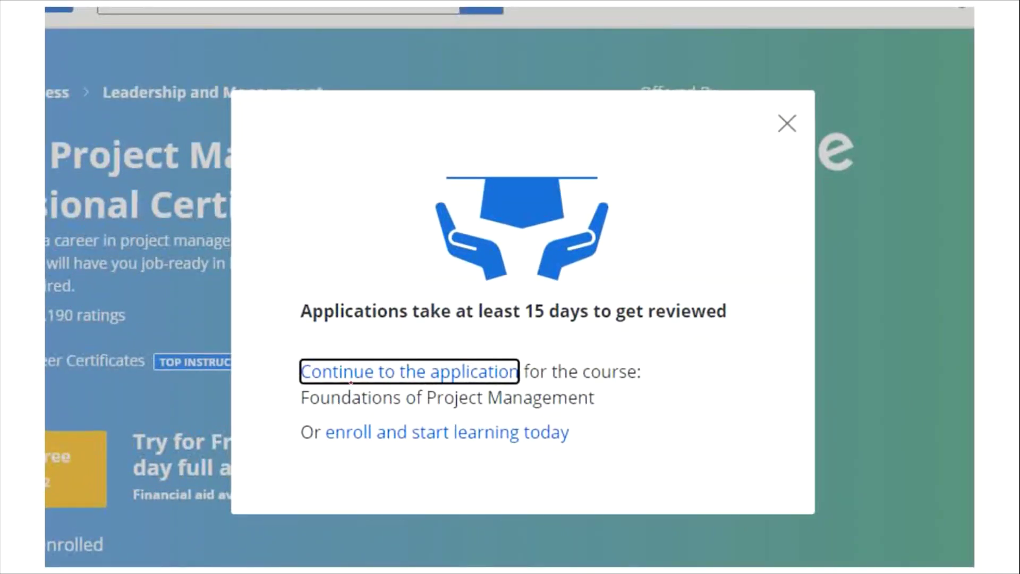
Use the Financial aid available link under Enroll for Free to reach the 15-day review notice
drag(382, 352, 411, 340)
mouse_move(414, 450)
mouse_down()
mouse_move(433, 445)
mouse_move(463, 461)
mouse_move(445, 460)
mouse_up()
drag(364, 352, 395, 338)
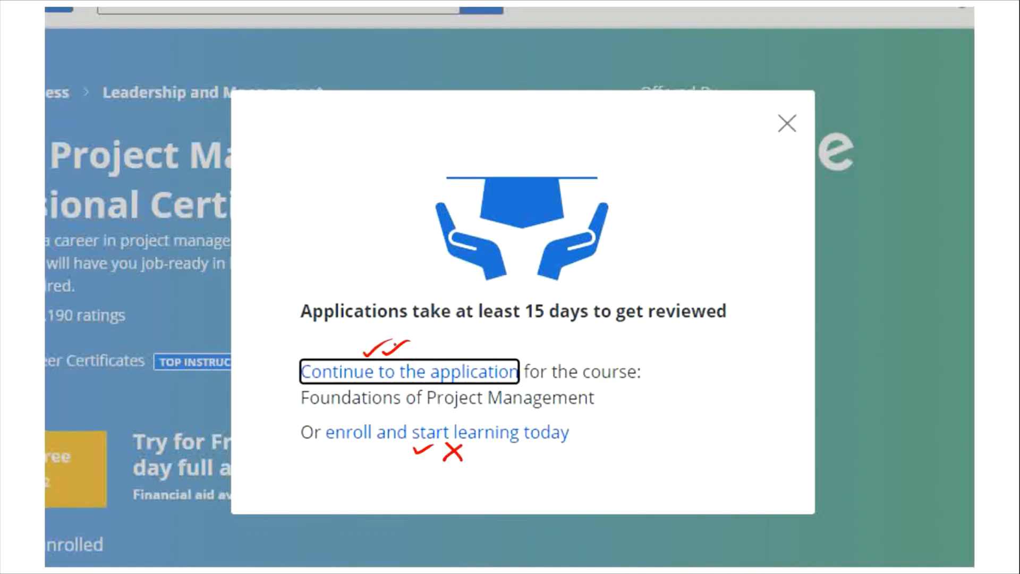
mouse_move(305, 296)
mouse_down()
mouse_move(292, 325)
mouse_move(306, 326)
mouse_up()
mouse_move(724, 292)
mouse_down()
mouse_move(737, 296)
mouse_move(717, 327)
mouse_up()
mouse_move(547, 296)
mouse_down()
mouse_move(547, 328)
mouse_move(534, 296)
mouse_up()
drag(648, 322, 665, 321)
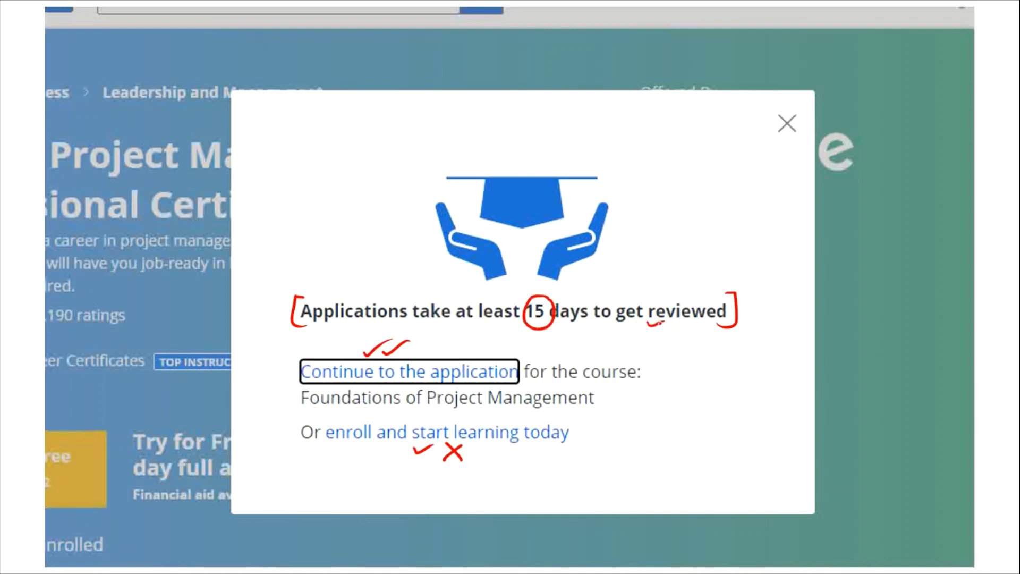
drag(663, 321, 666, 324)
drag(329, 353, 351, 344)
drag(368, 450, 388, 441)
drag(428, 350, 454, 343)
mouse_move(547, 299)
mouse_down()
mouse_move(529, 335)
mouse_move(553, 316)
mouse_up()
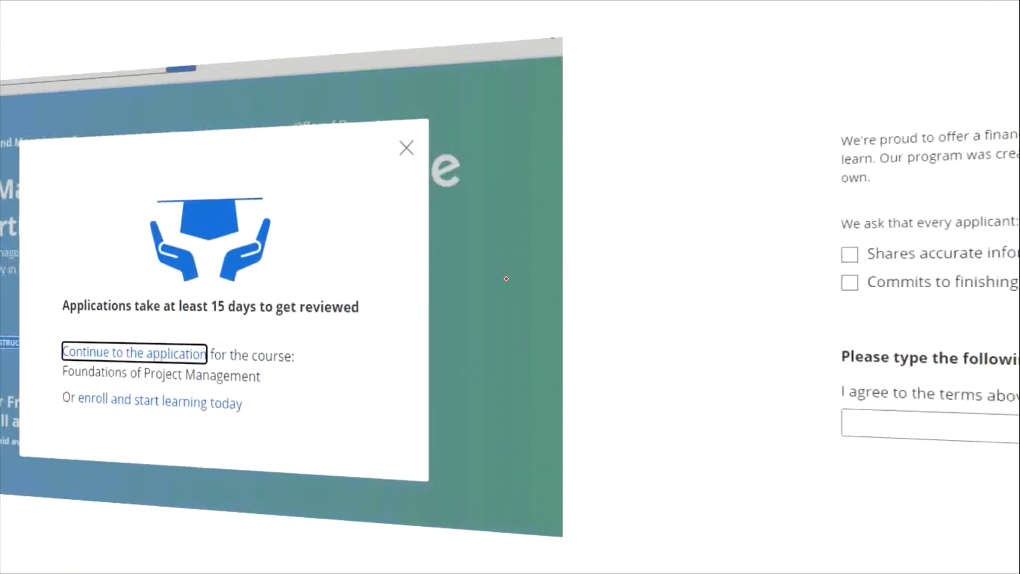
Continue to the financial aid application and tick both applicant commitment checkboxes
drag(507, 278, 525, 302)
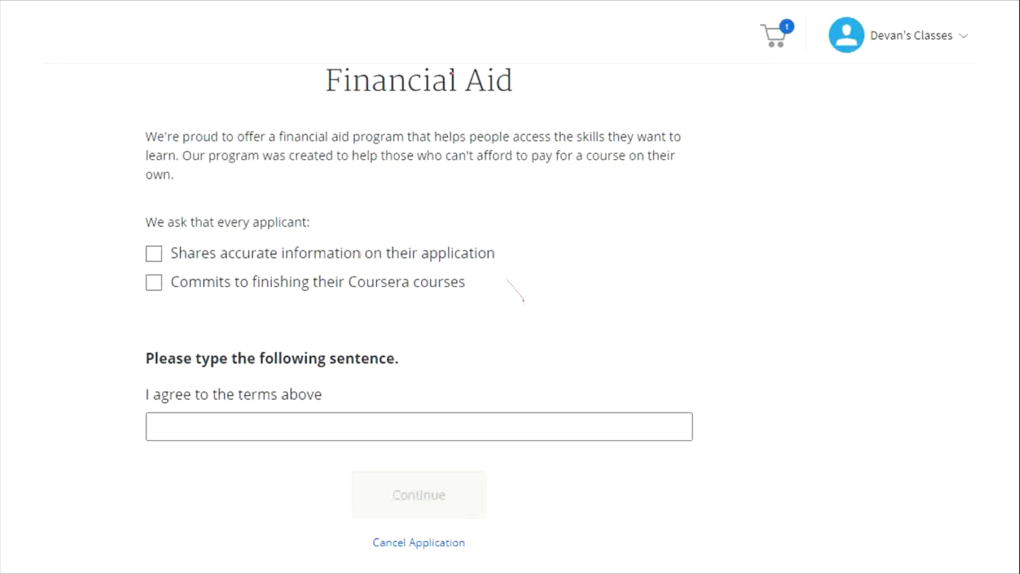
drag(148, 254, 170, 246)
drag(150, 286, 179, 275)
mouse_move(145, 381)
mouse_down()
mouse_move(137, 394)
mouse_move(152, 410)
mouse_up()
drag(319, 381, 316, 407)
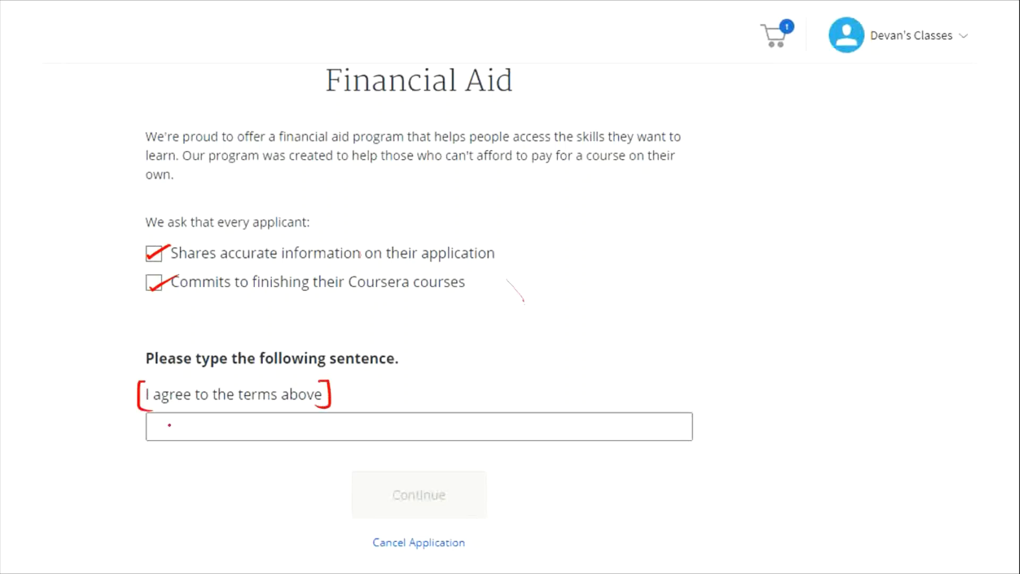
Enter 'I agree to the terms above' and continue to the Background Information form
mouse_move(167, 426)
mouse_down()
mouse_move(167, 438)
mouse_move(179, 415)
mouse_up()
mouse_move(159, 440)
mouse_down()
mouse_move(204, 438)
mouse_move(200, 459)
mouse_up()
drag(213, 434, 269, 435)
drag(260, 428, 281, 430)
mouse_move(304, 415)
mouse_down()
mouse_move(302, 436)
mouse_move(314, 420)
mouse_up()
mouse_move(314, 416)
mouse_down()
mouse_move(314, 436)
mouse_move(343, 435)
mouse_up()
drag(339, 428, 429, 434)
drag(429, 430, 467, 427)
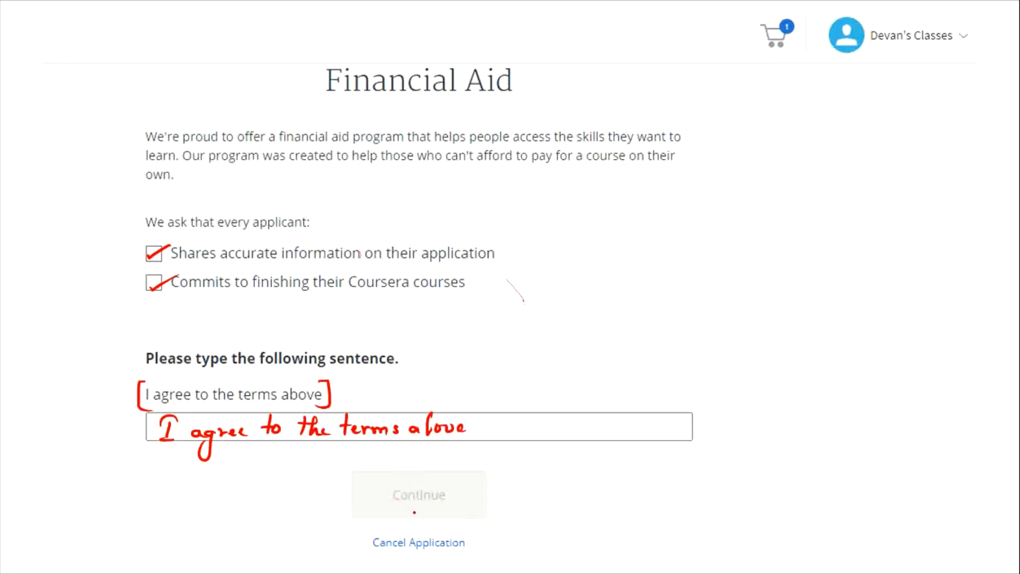
mouse_move(452, 486)
mouse_down()
mouse_move(384, 498)
mouse_move(397, 511)
mouse_up()
mouse_move(463, 488)
mouse_down()
mouse_move(456, 511)
mouse_move(388, 510)
mouse_up()
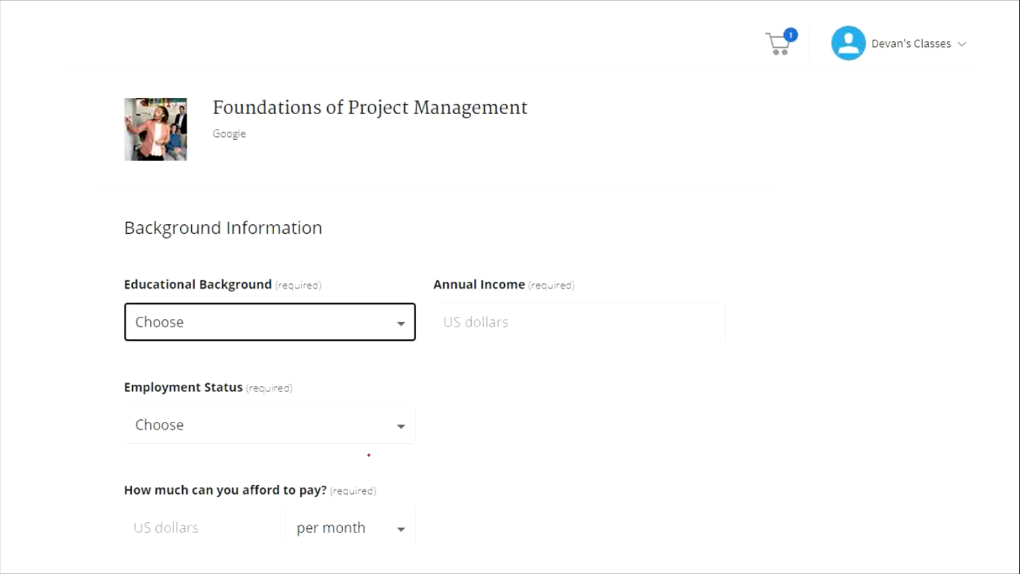
drag(227, 326, 253, 318)
drag(481, 324, 500, 318)
drag(256, 322, 281, 317)
mouse_move(452, 318)
mouse_down()
mouse_move(443, 326)
mouse_move(456, 315)
mouse_up()
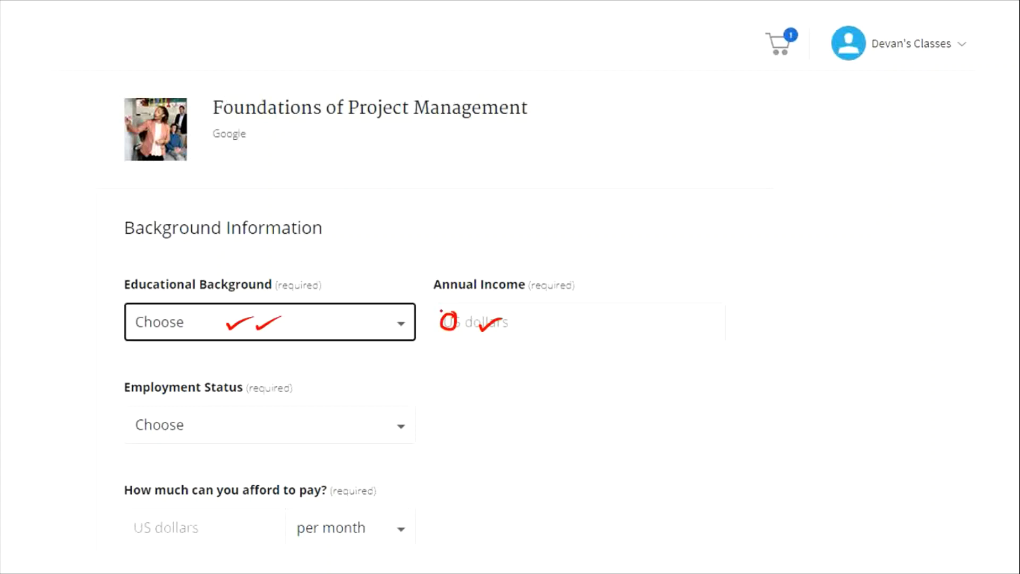
drag(164, 405, 190, 396)
drag(144, 523, 144, 523)
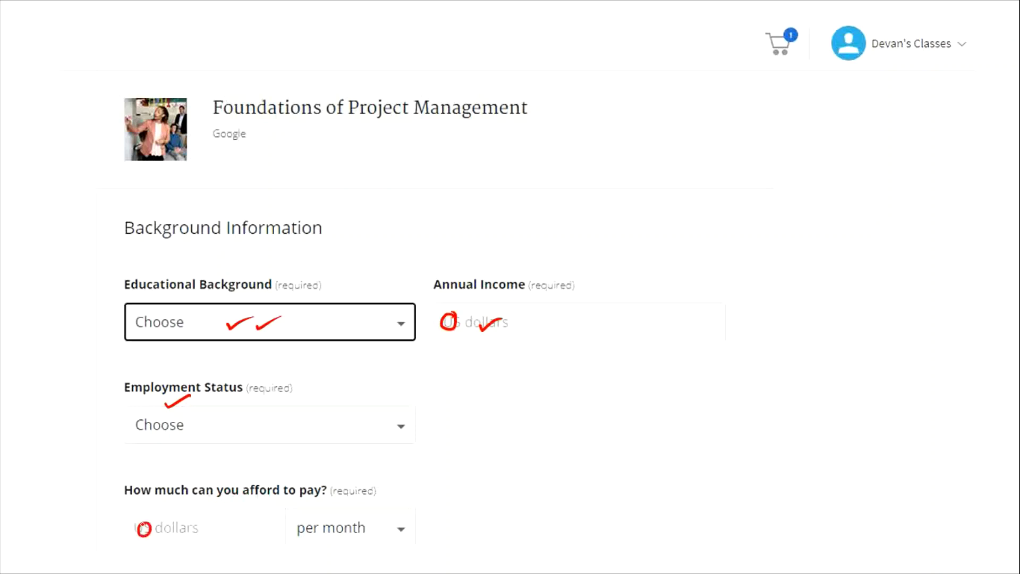
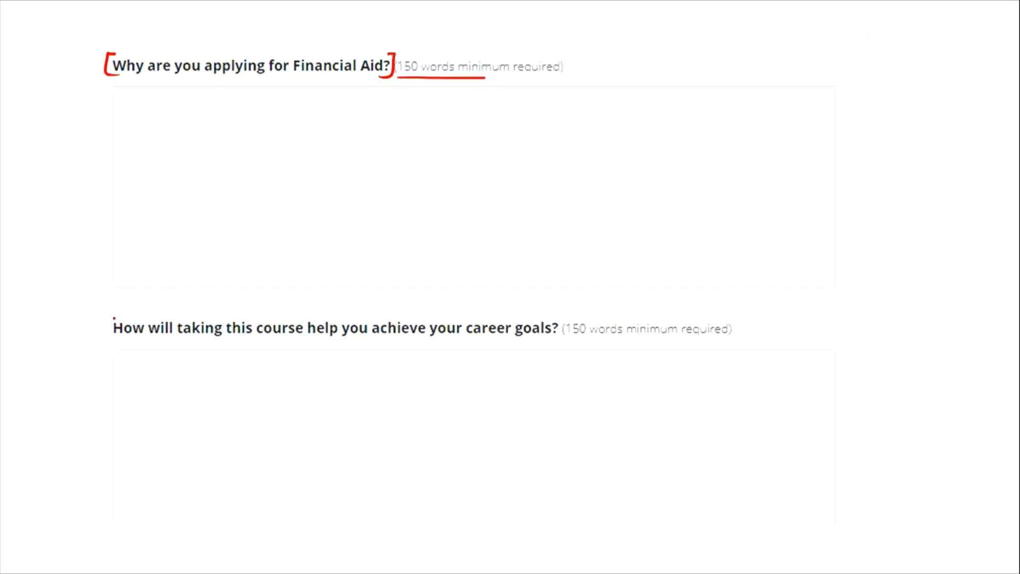
Draw a red bracket beside the career-goals essay question
mouse_move(115, 318)
mouse_down()
mouse_move(107, 332)
mouse_move(121, 340)
mouse_up()
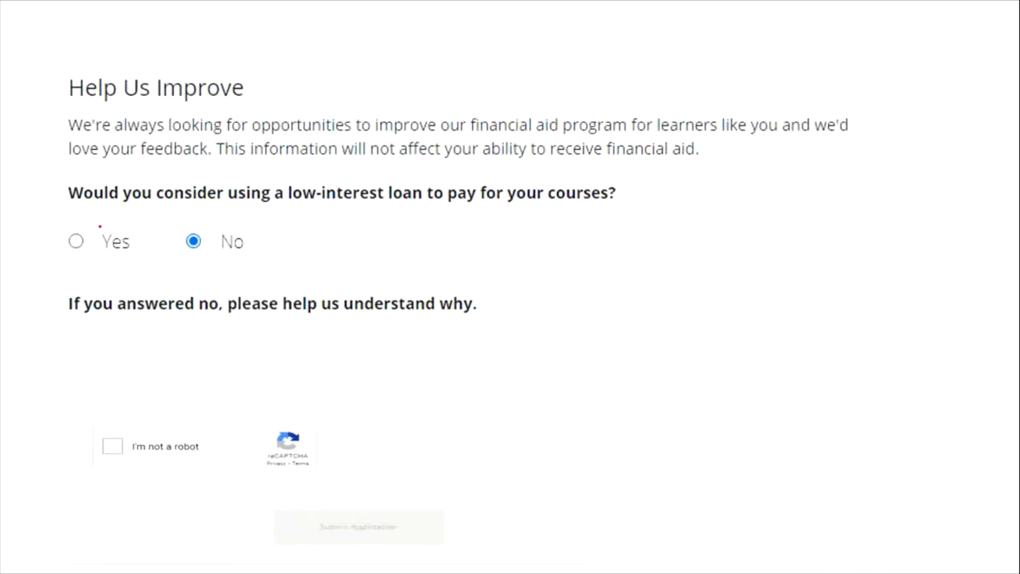
Bracket the low-interest loan question in red, circle Yes, tick No, and bracket the 'If you answered no' prompt
drag(70, 182, 72, 204)
mouse_move(610, 181)
mouse_down()
mouse_move(623, 184)
mouse_move(611, 203)
mouse_up()
mouse_move(84, 241)
mouse_down()
mouse_move(61, 244)
mouse_move(85, 235)
mouse_up()
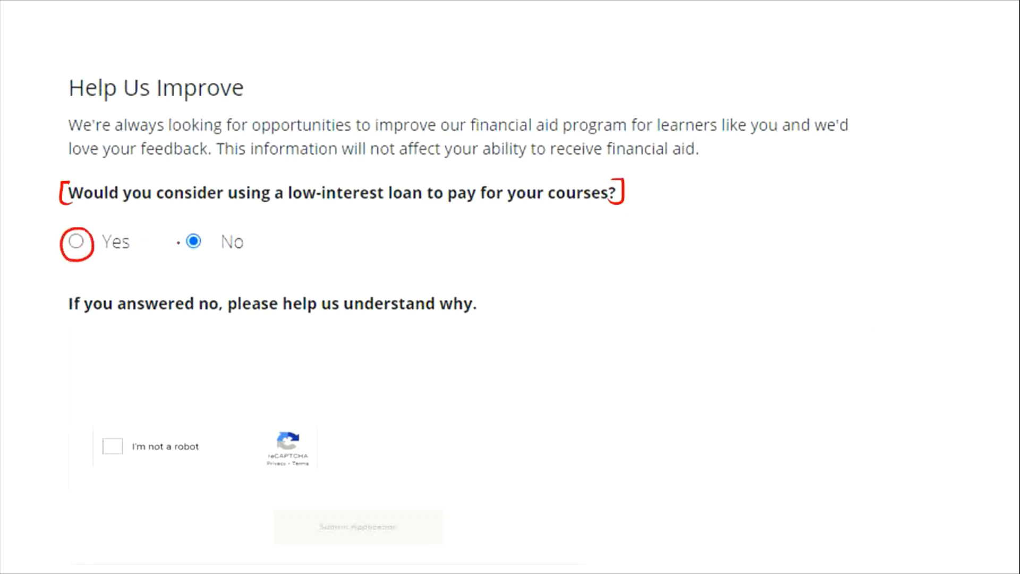
drag(177, 251, 203, 244)
drag(69, 293, 67, 313)
Circle the No answer, tick the I'm not a robot box, and bracket Submit Application in red
mouse_move(205, 234)
mouse_down()
mouse_move(180, 253)
mouse_move(208, 237)
mouse_up()
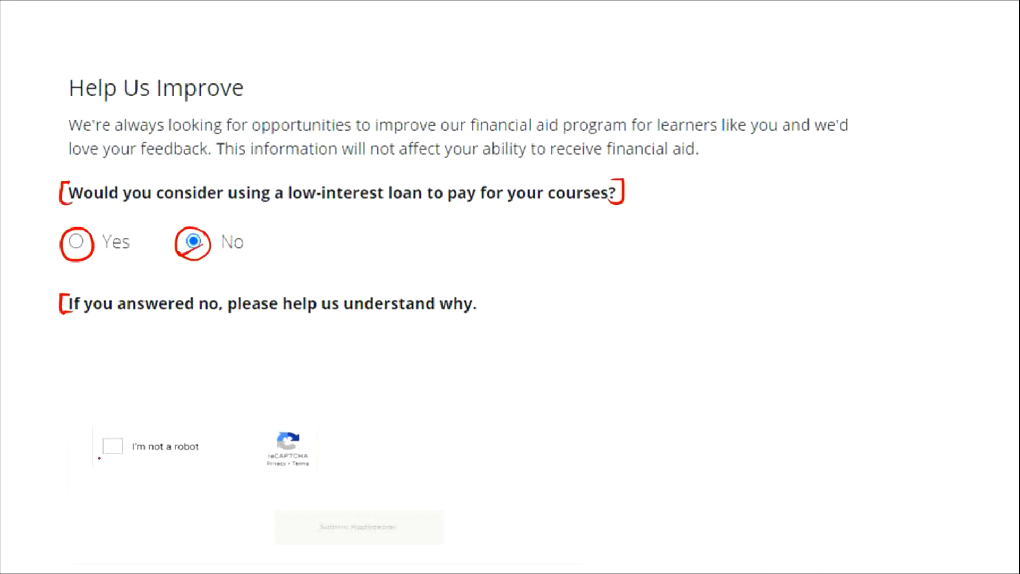
drag(105, 450, 129, 441)
mouse_move(319, 515)
mouse_down()
mouse_move(311, 524)
mouse_move(322, 533)
mouse_up()
drag(396, 516, 397, 532)
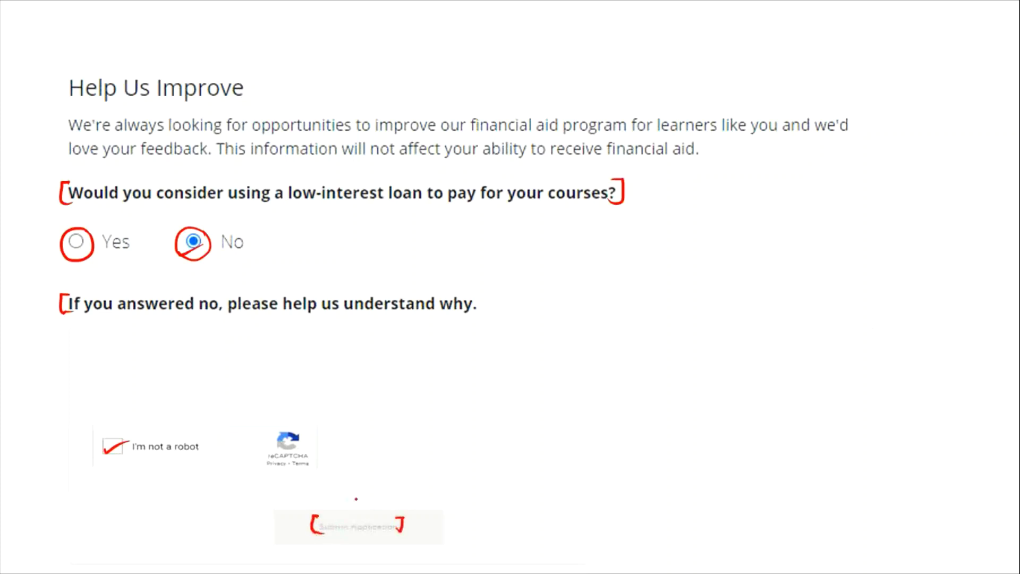